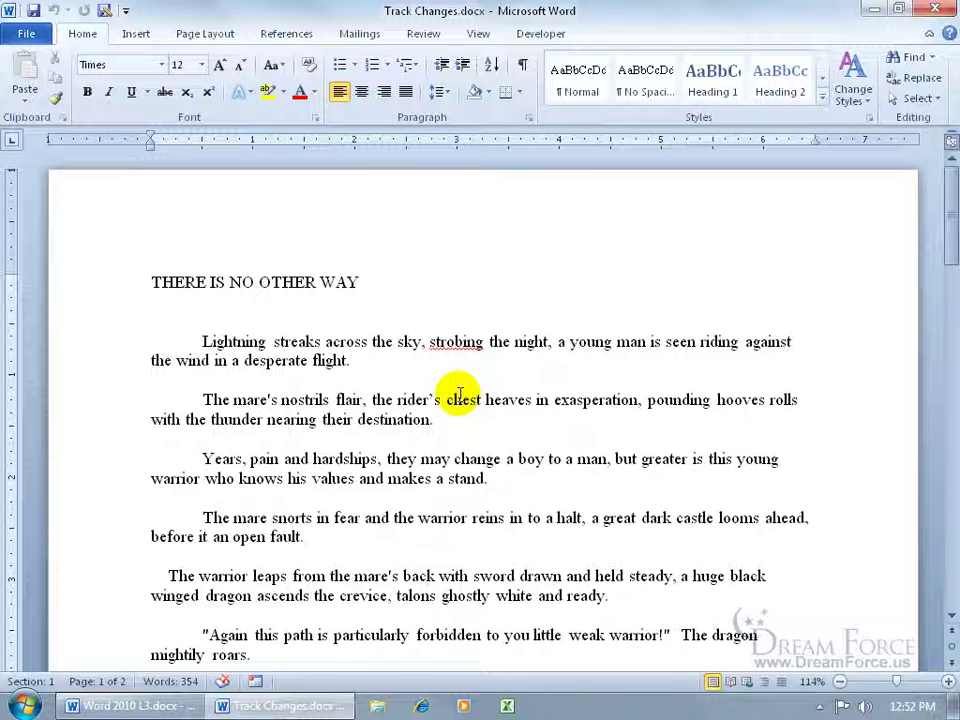
Check the User name and Initials in Word Options, then show the Review tab.
click(25, 30)
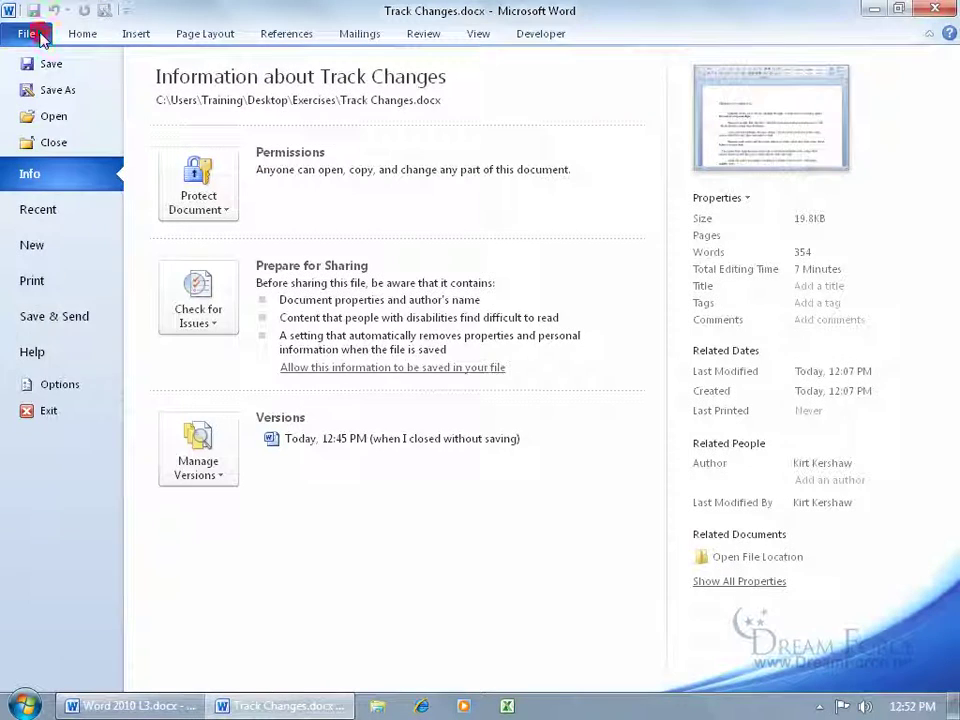
click(66, 384)
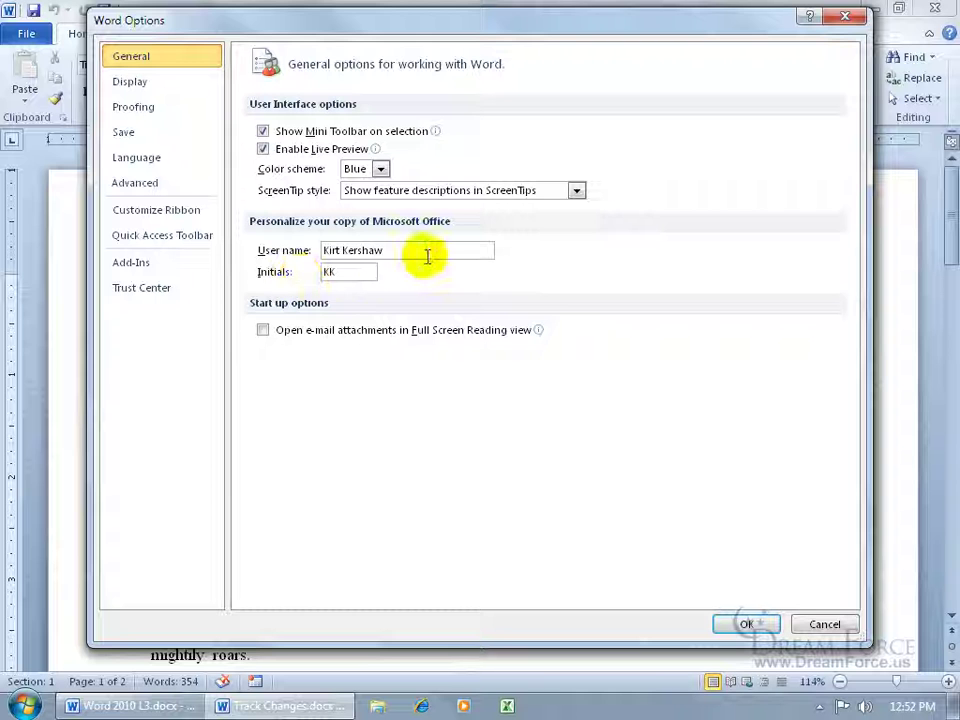
click(730, 624)
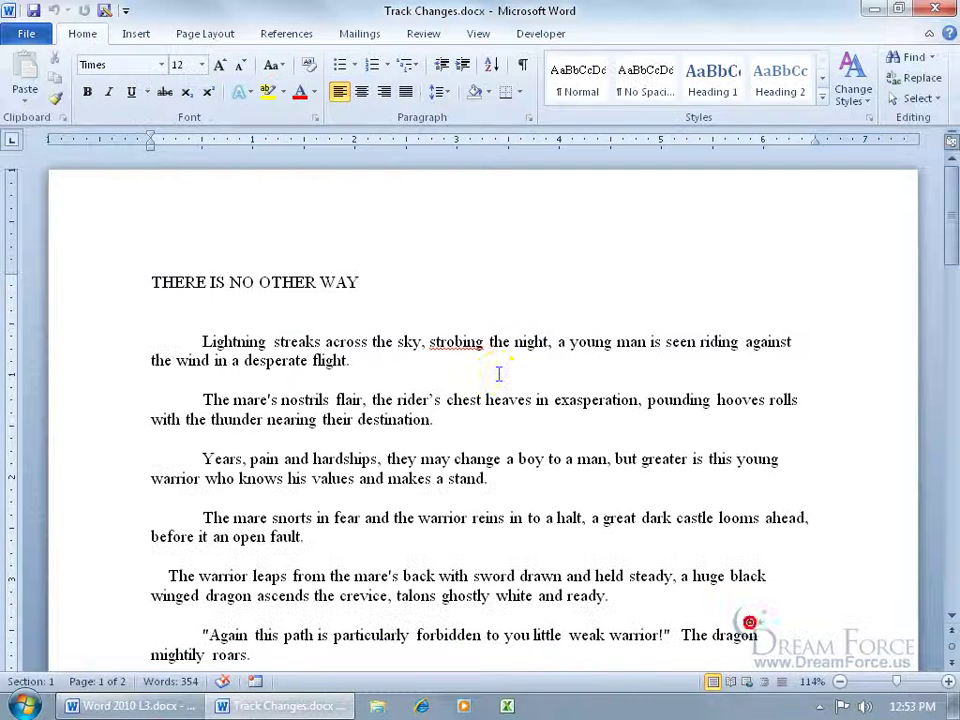
click(423, 34)
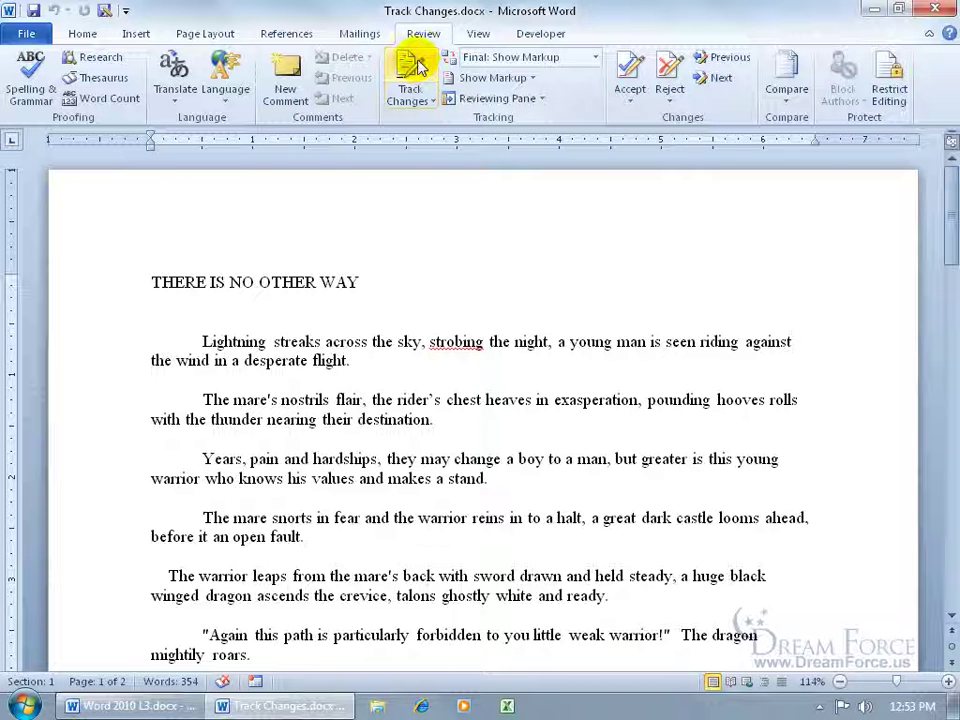
In Change Tracking Options, keep insertions underlined in Blue and set deletions to Red.
click(422, 96)
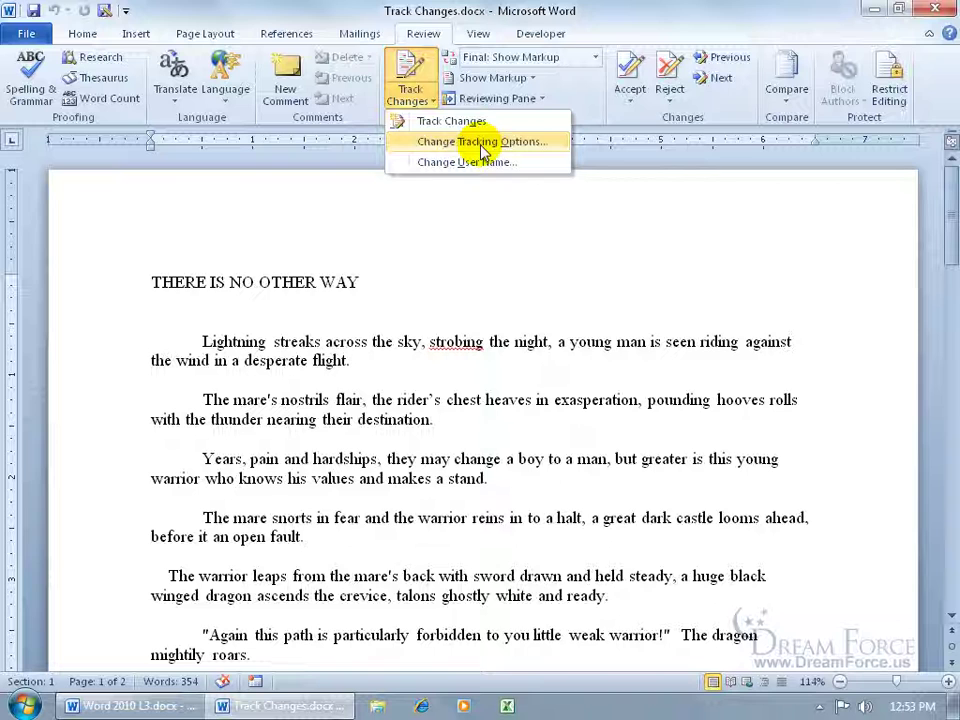
click(484, 145)
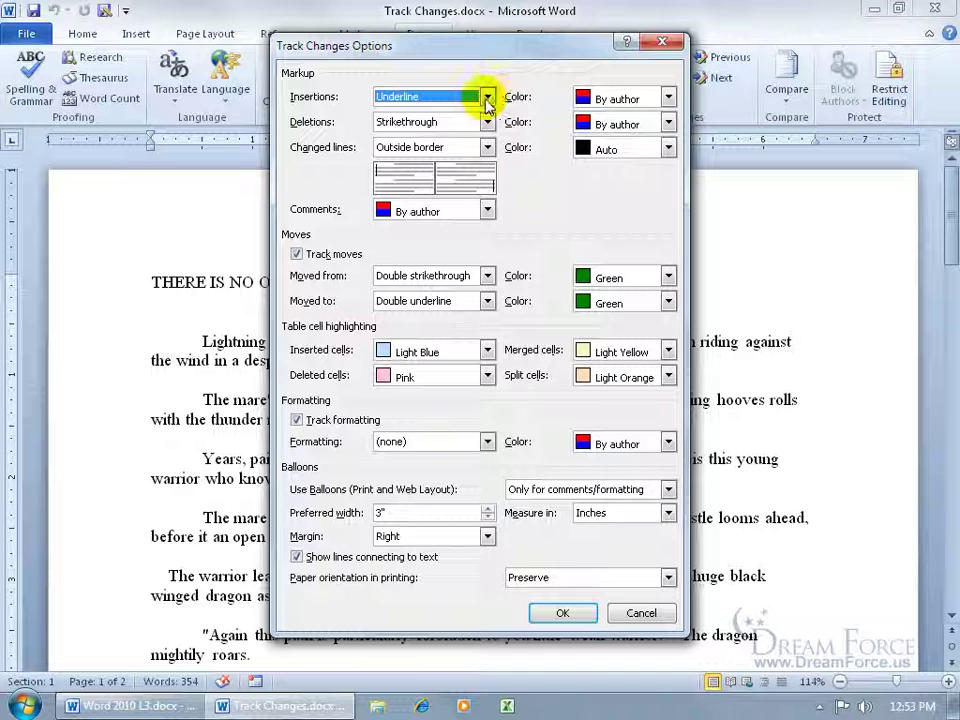
click(487, 97)
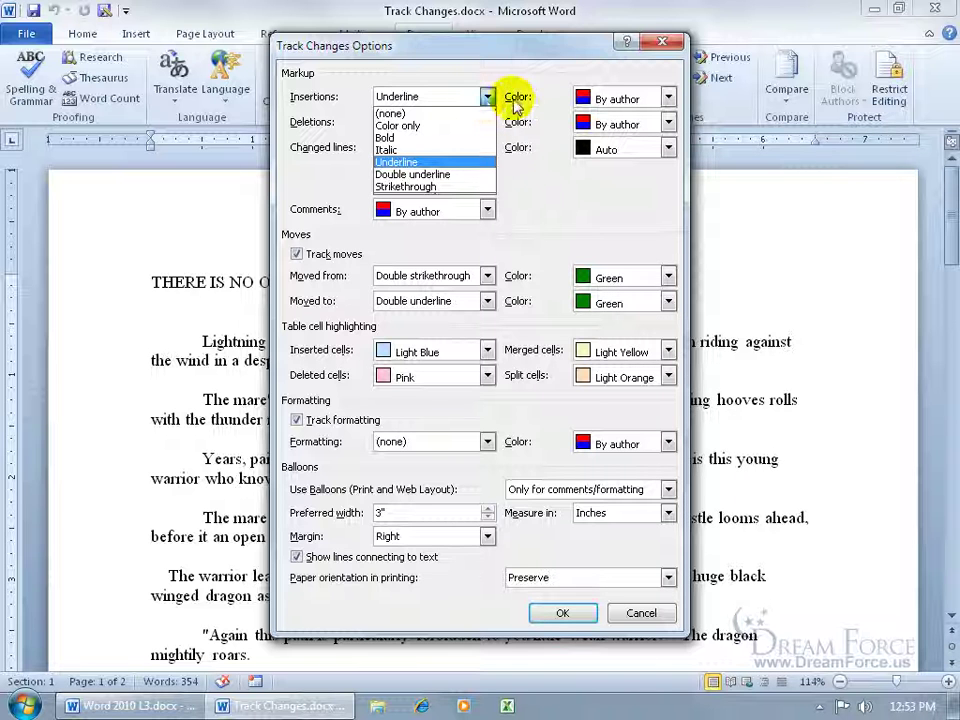
click(515, 96)
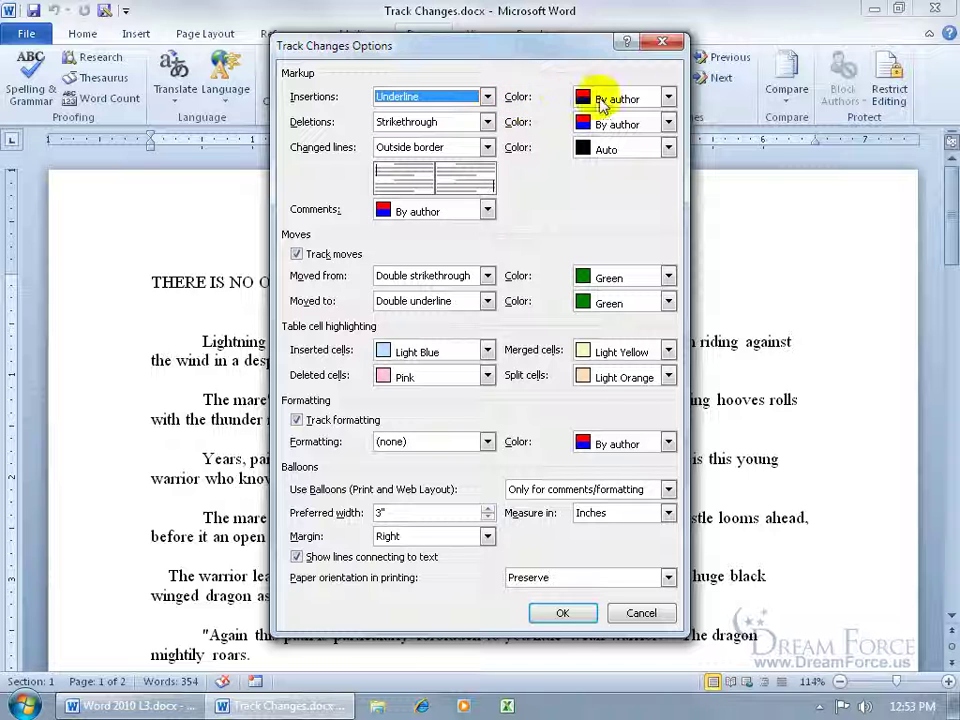
click(667, 97)
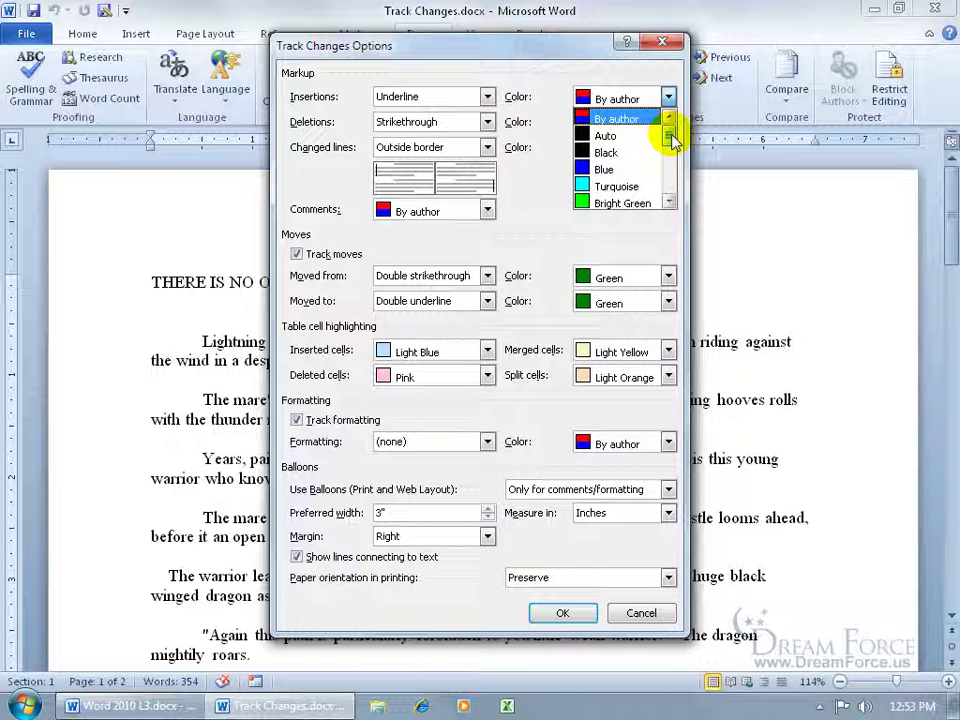
drag(672, 141, 672, 145)
click(612, 152)
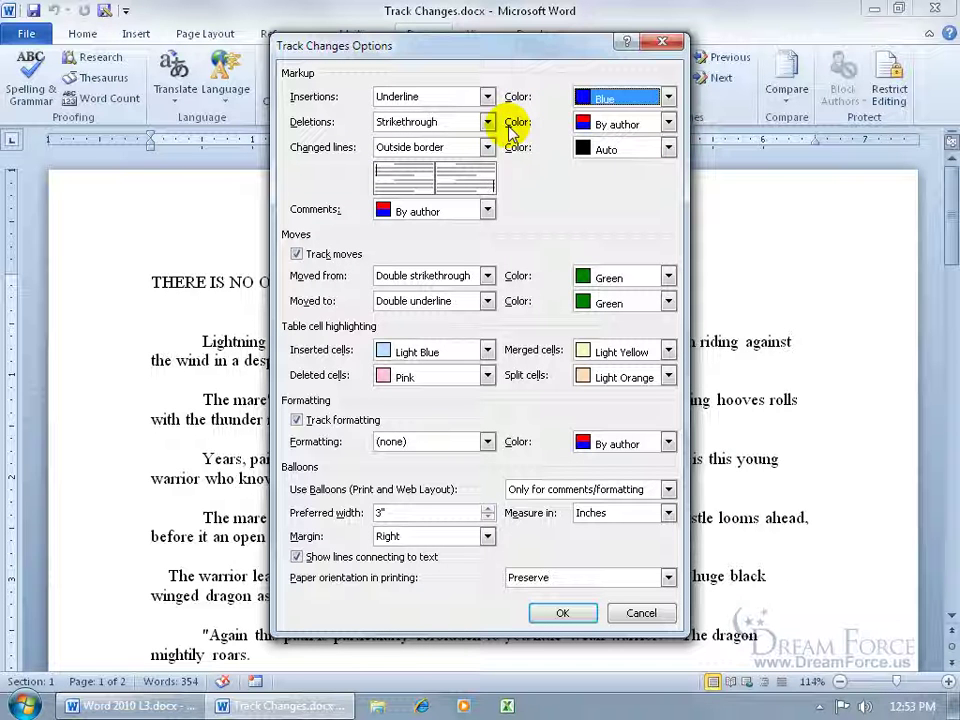
click(667, 122)
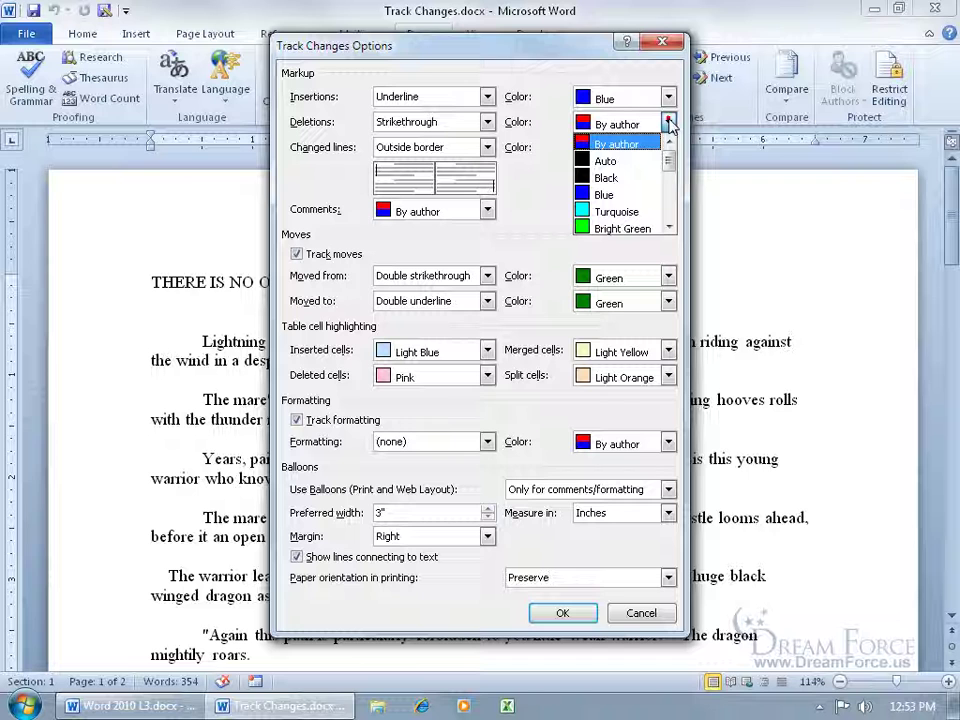
drag(671, 146, 672, 176)
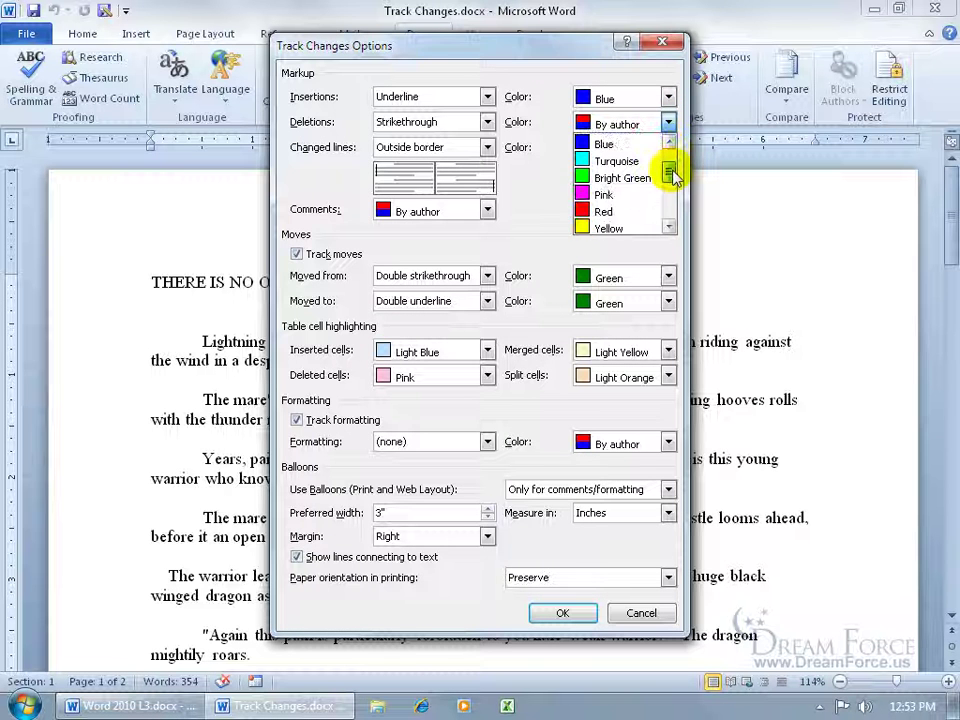
click(630, 207)
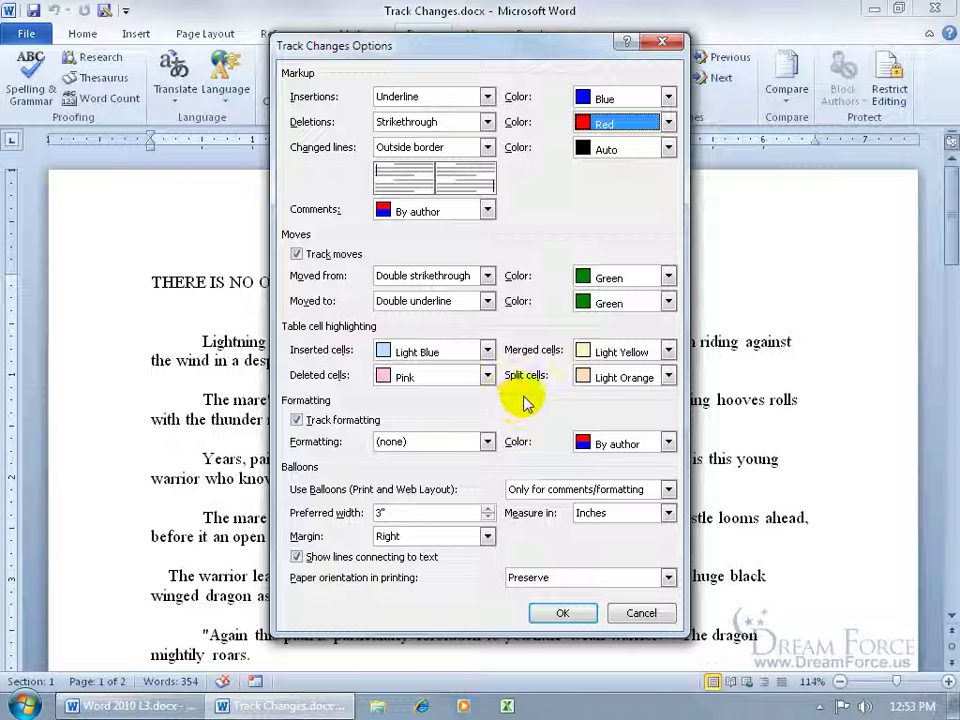
click(562, 613)
With Track Changes on, insert 'add text' before 'strobing' and delete 'night'.
click(410, 96)
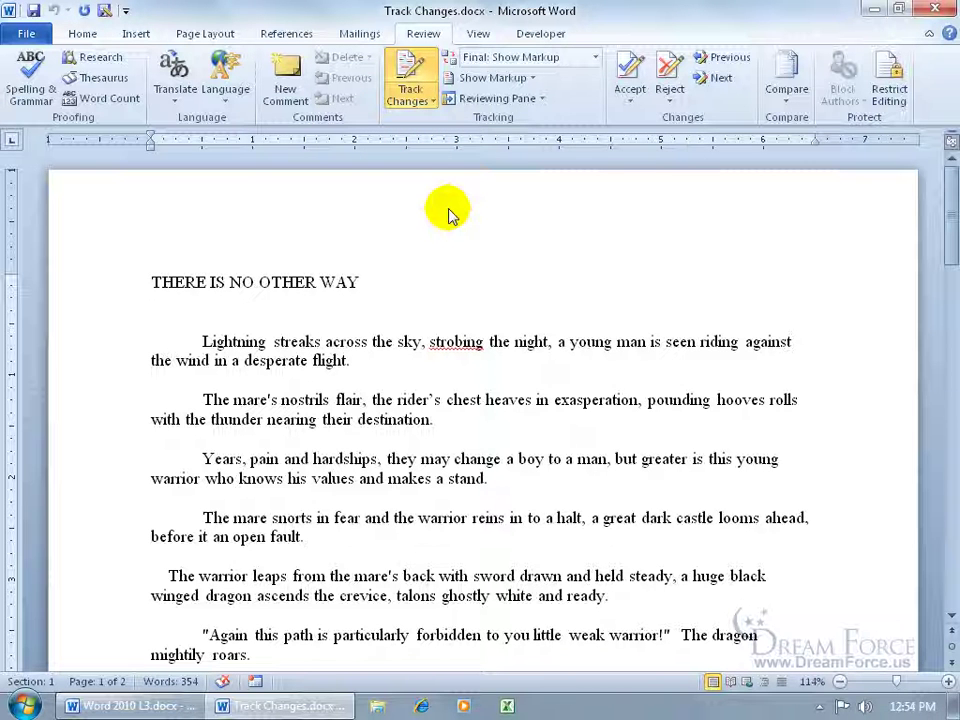
click(430, 342)
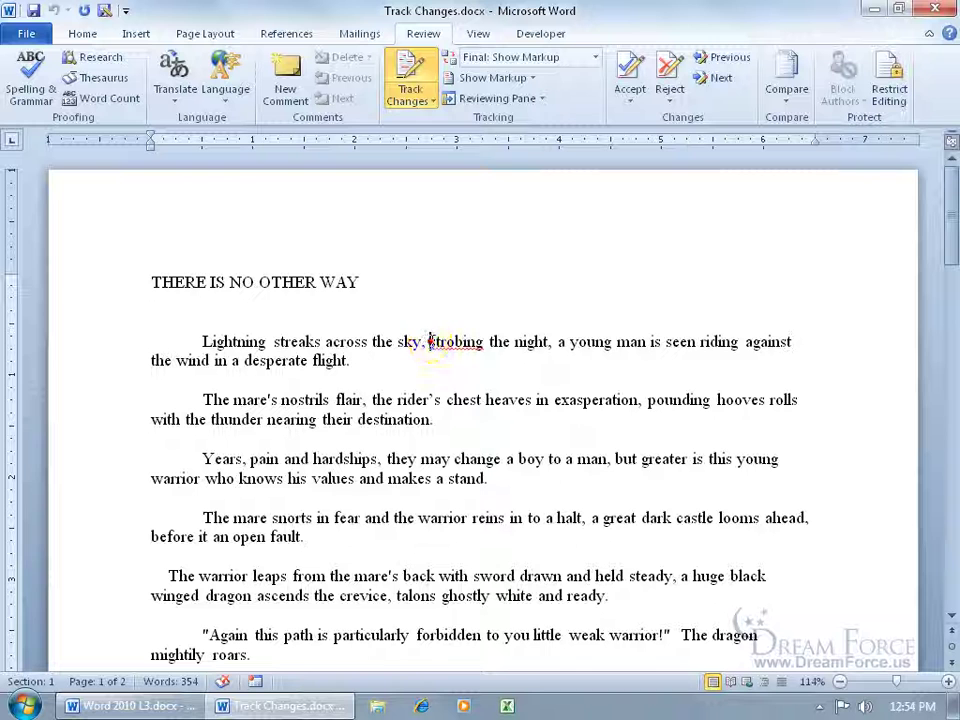
text(add text)
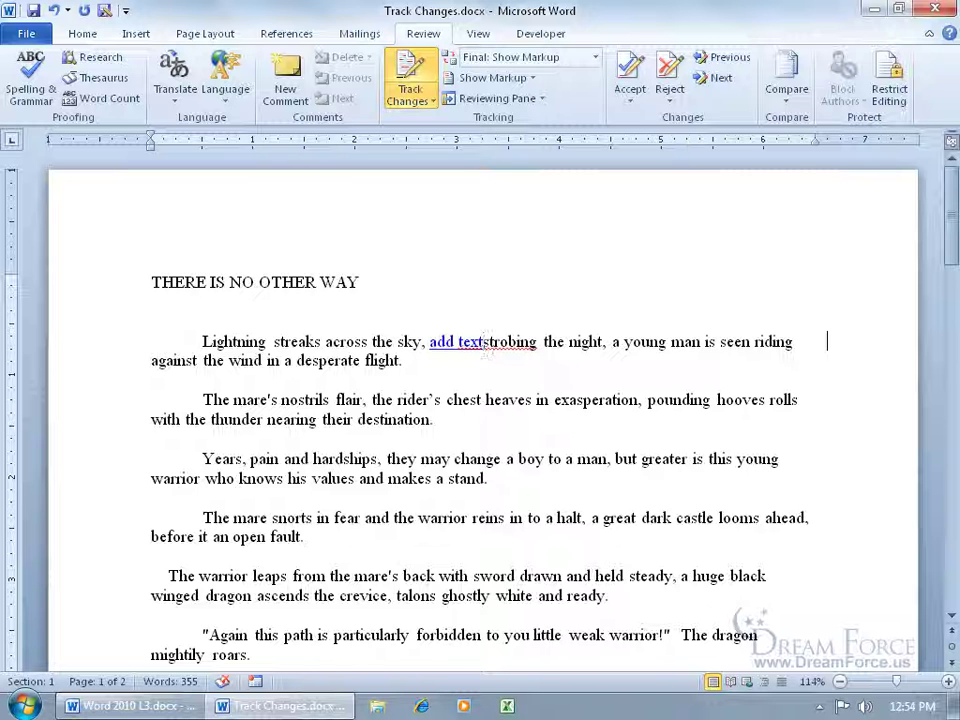
double_click(583, 342)
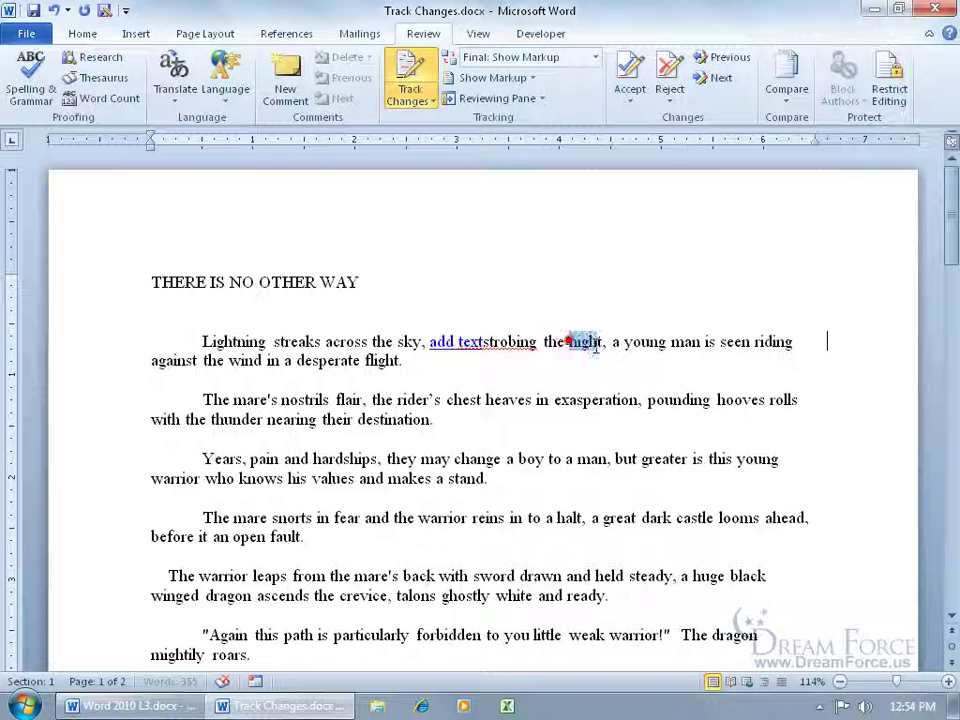
key(Delete)
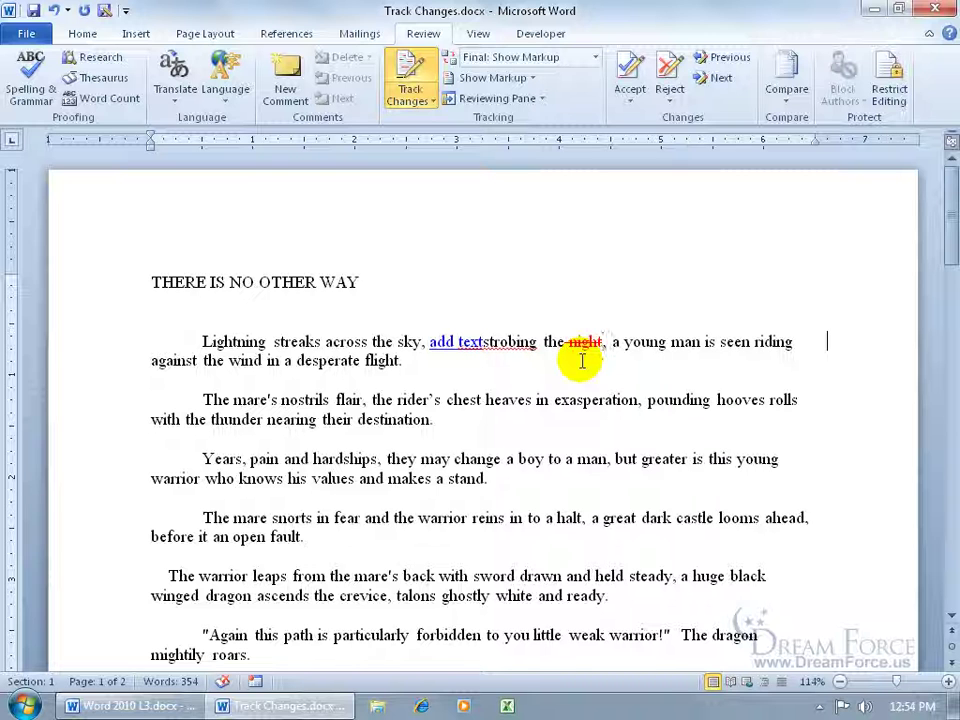
Attach a new comment to the deleted word 'night'.
click(418, 60)
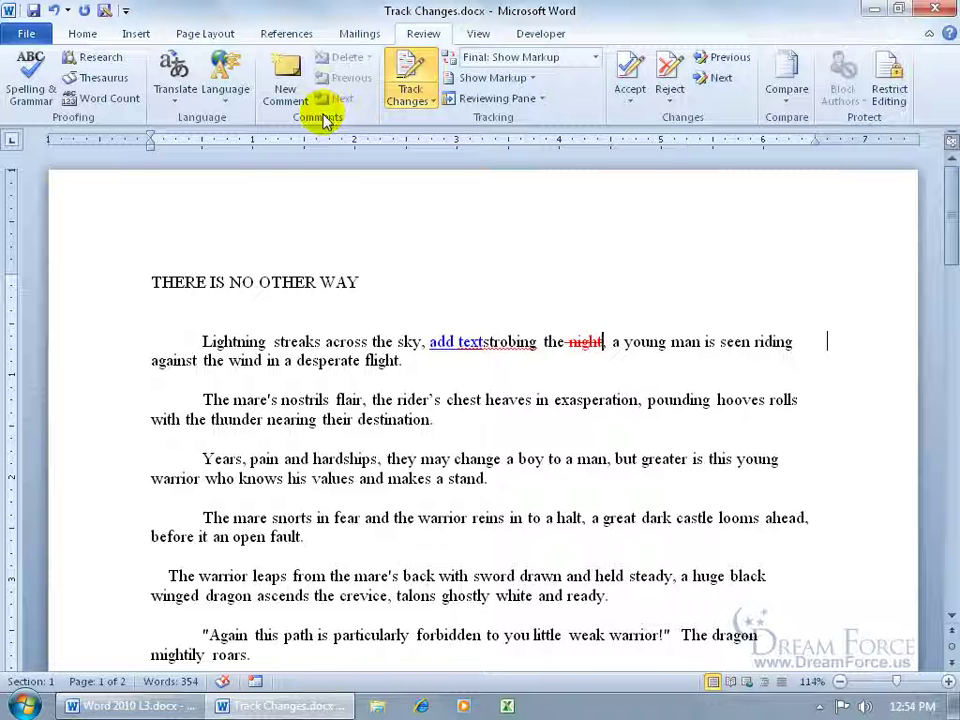
double_click(589, 343)
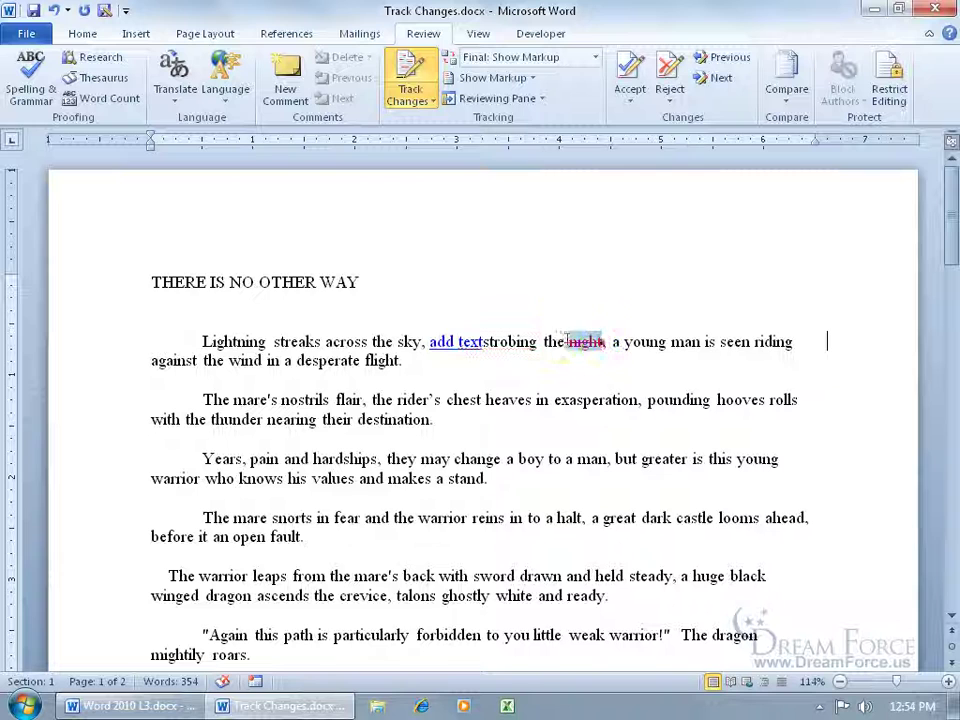
click(285, 78)
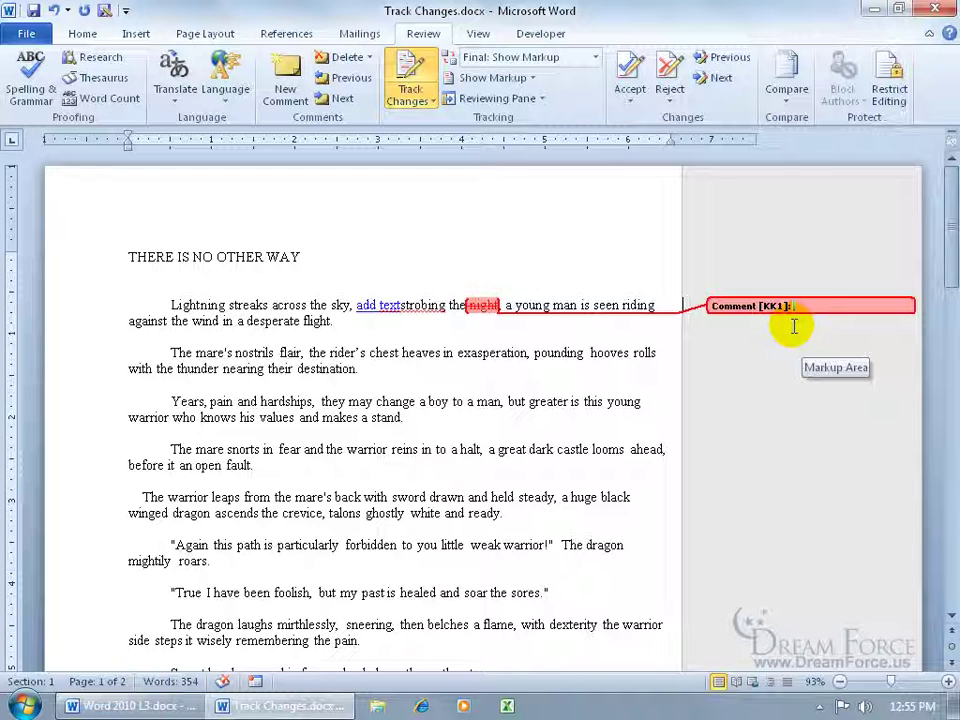
text(I don't like Night... please use something)
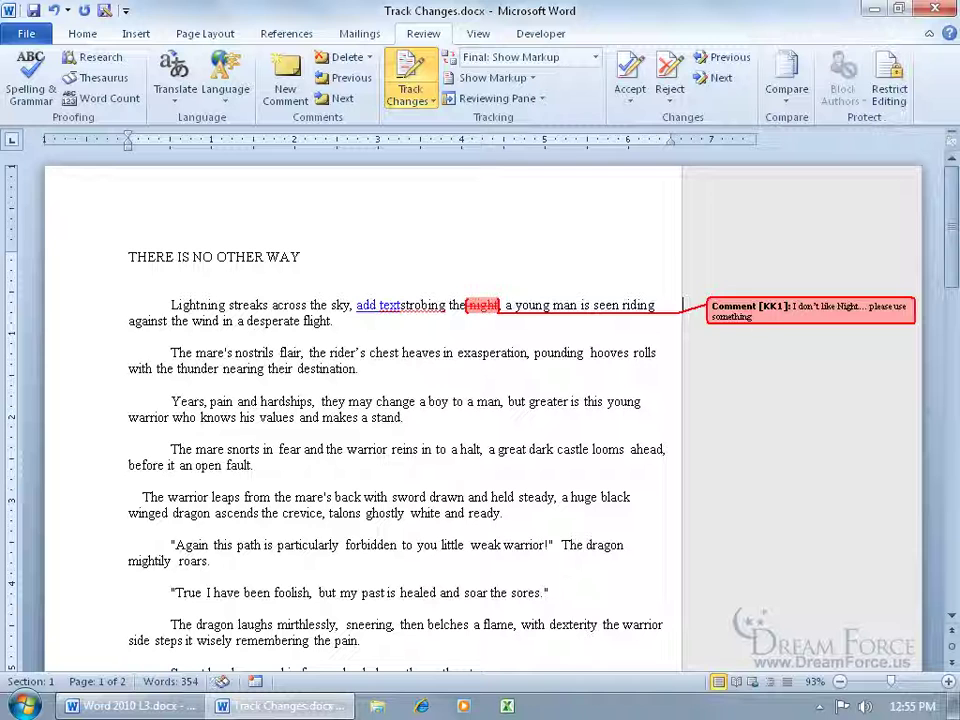
text( else.)
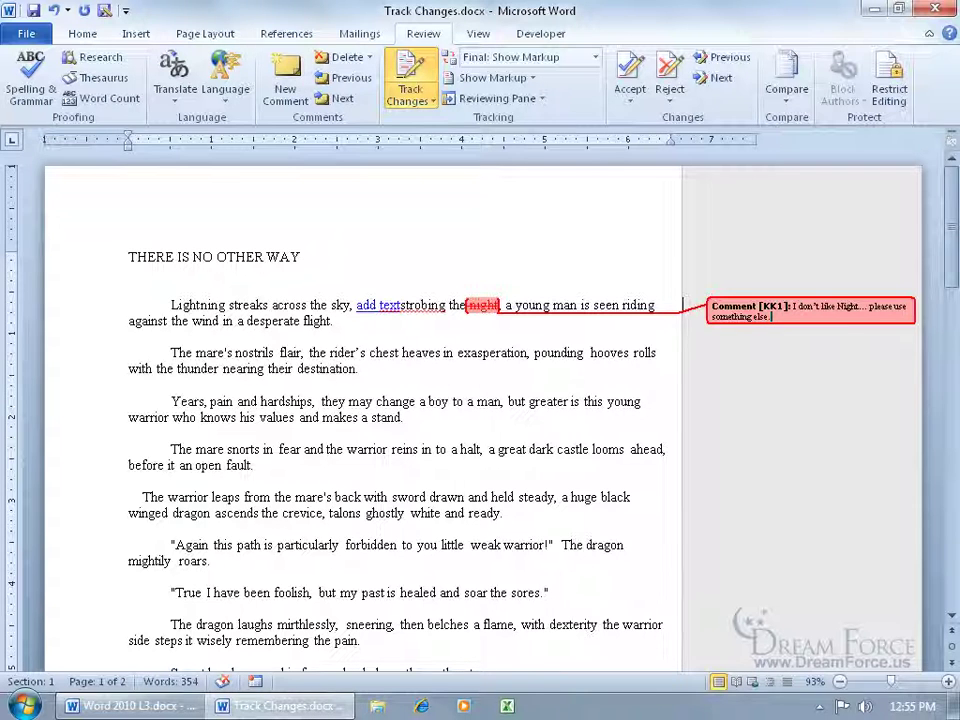
mouse_move(480, 311)
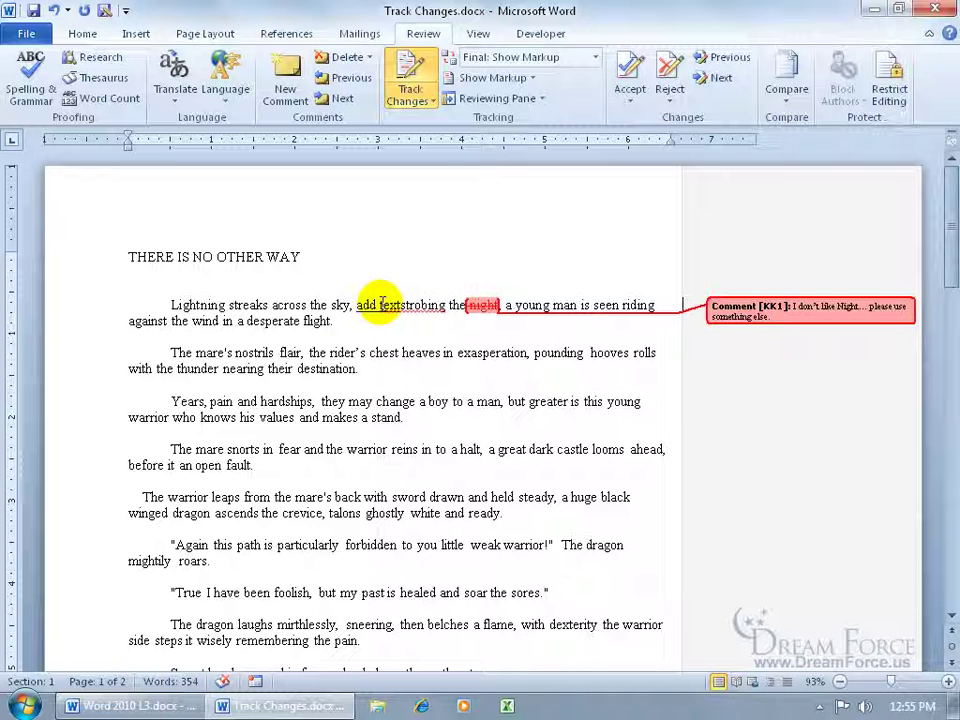
mouse_move(377, 304)
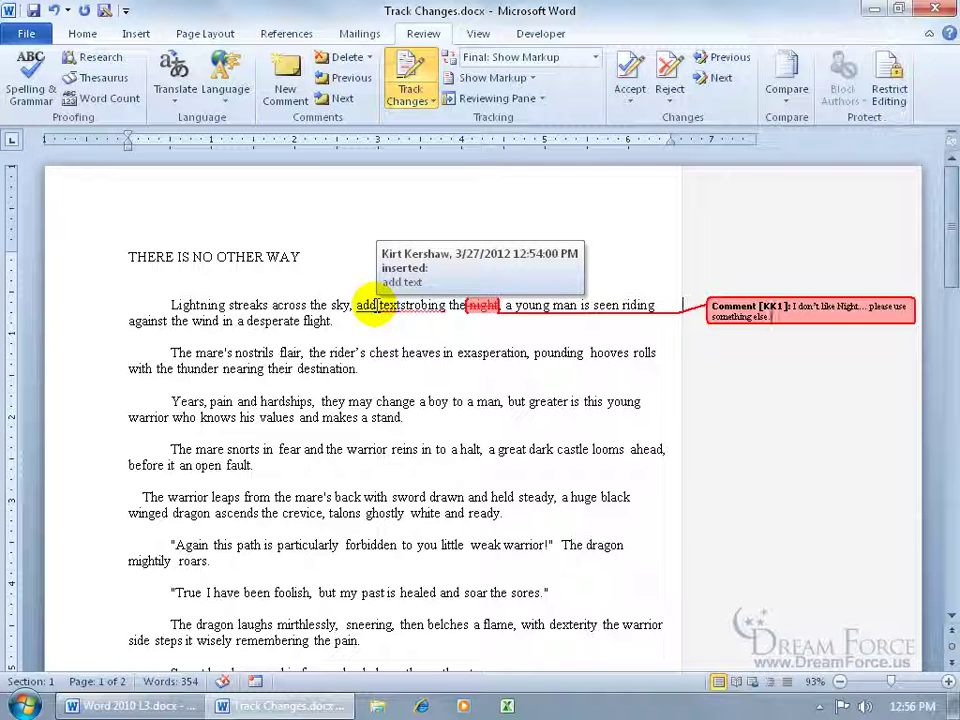
Turn off Track Changes and type plain 'Add text' after 'desperate flight.'.
click(382, 324)
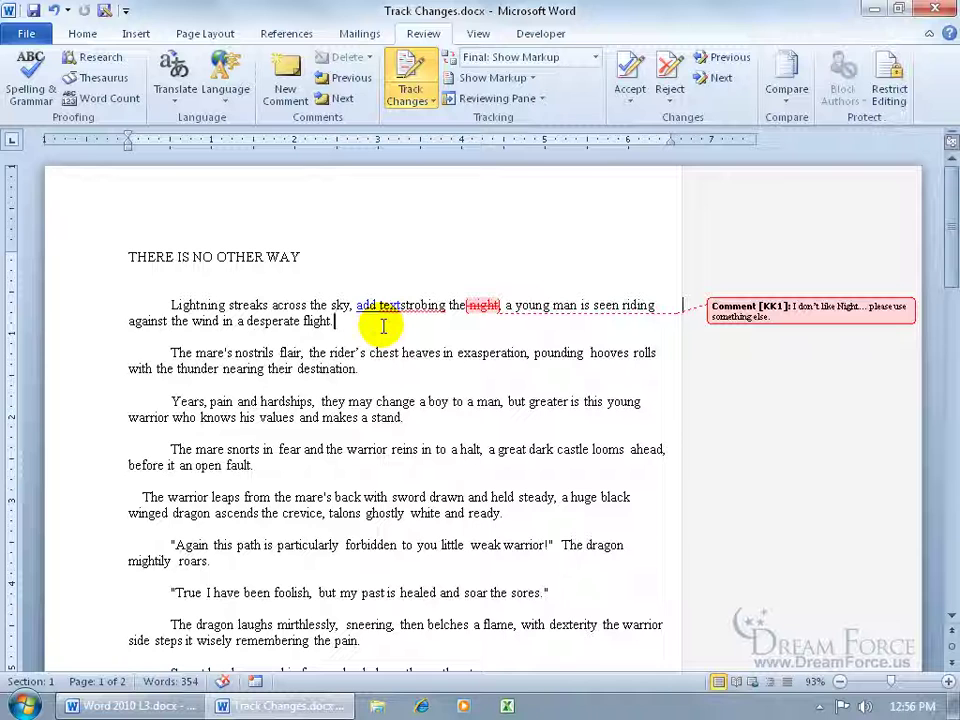
key(BackSpace)
text(.)
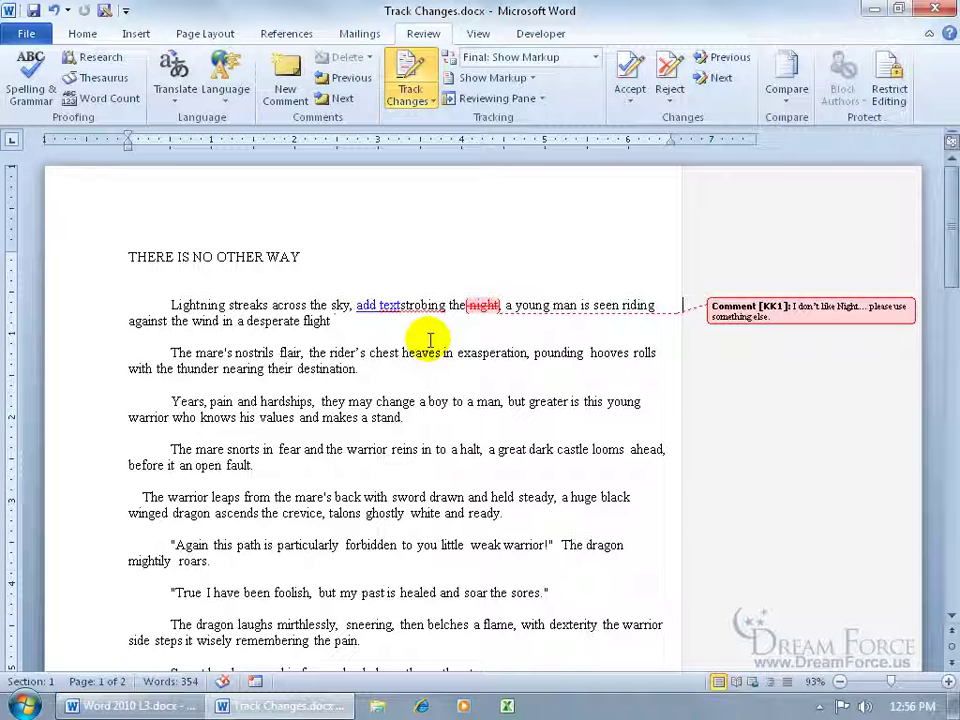
click(420, 72)
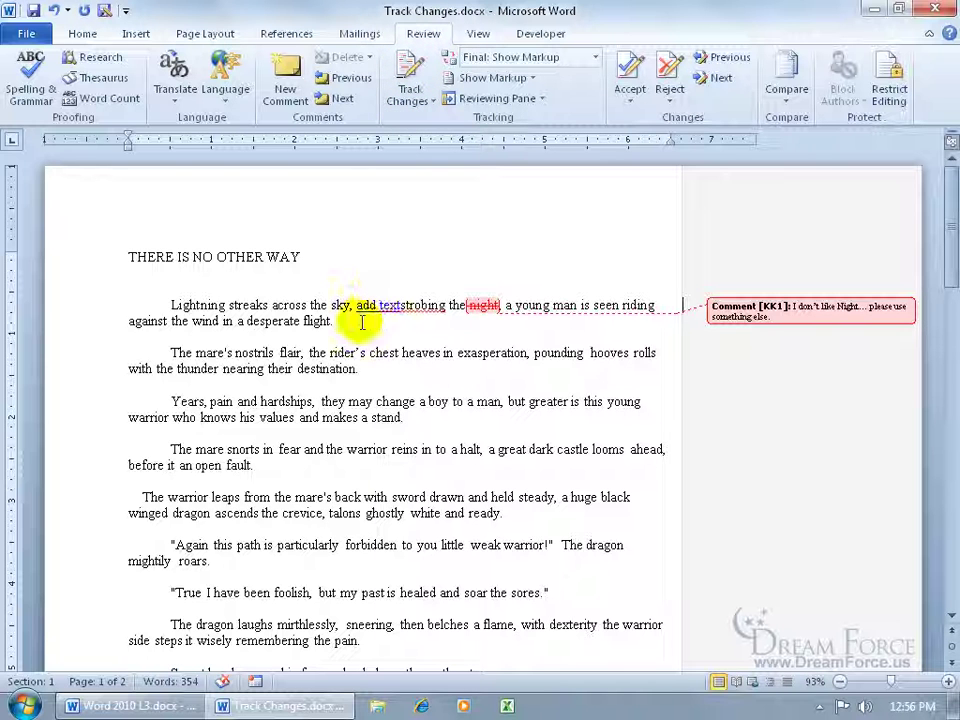
text(Add text)
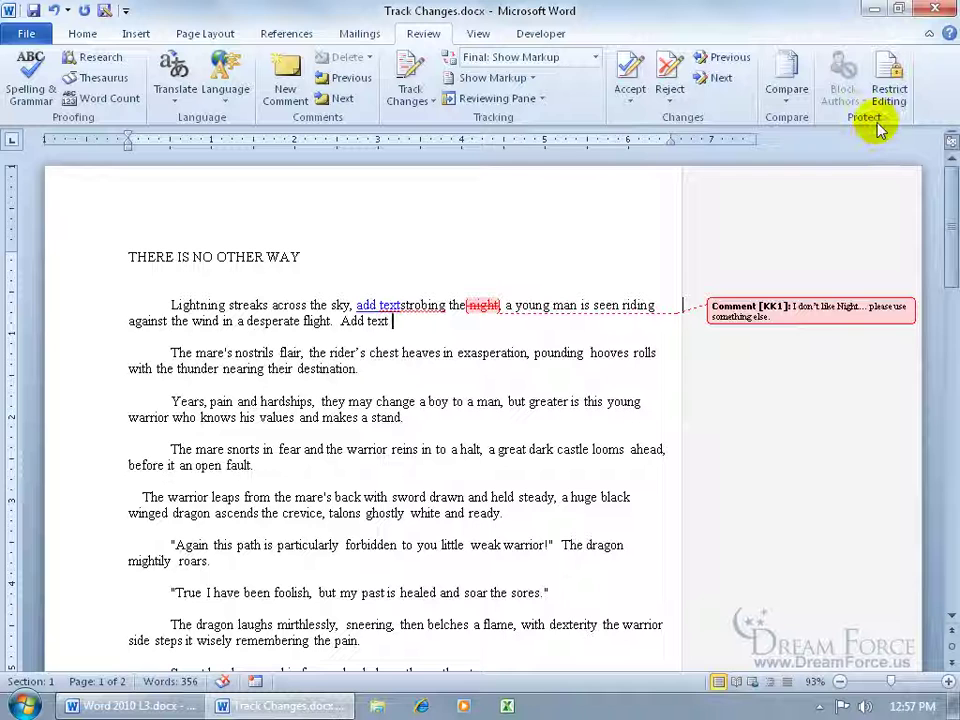
Restrict editing to allow only Tracked changes.
click(892, 84)
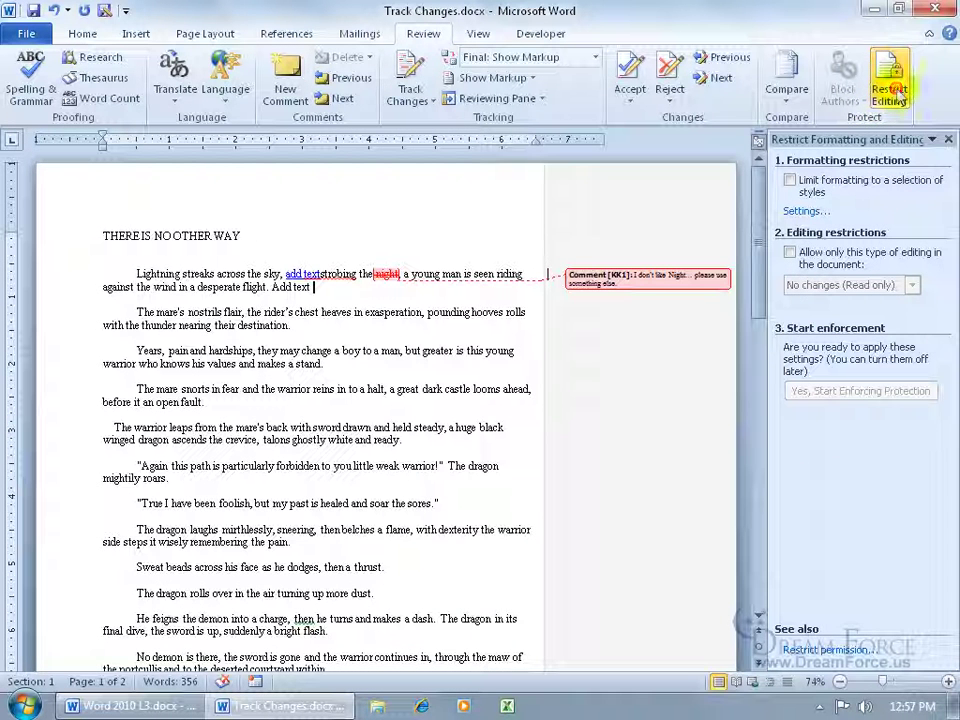
click(790, 253)
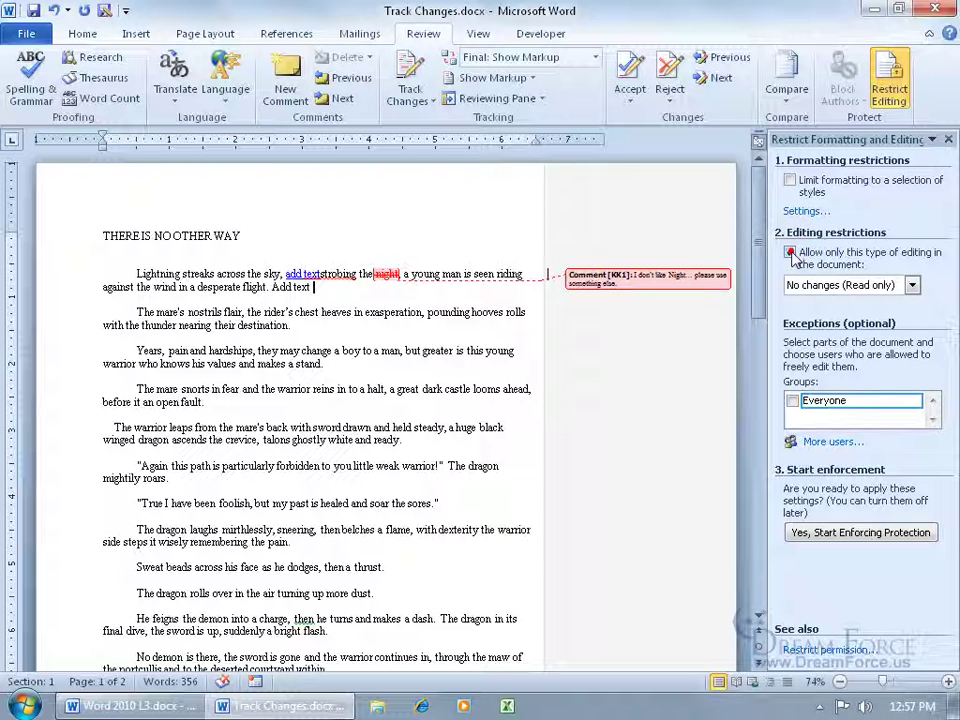
click(912, 286)
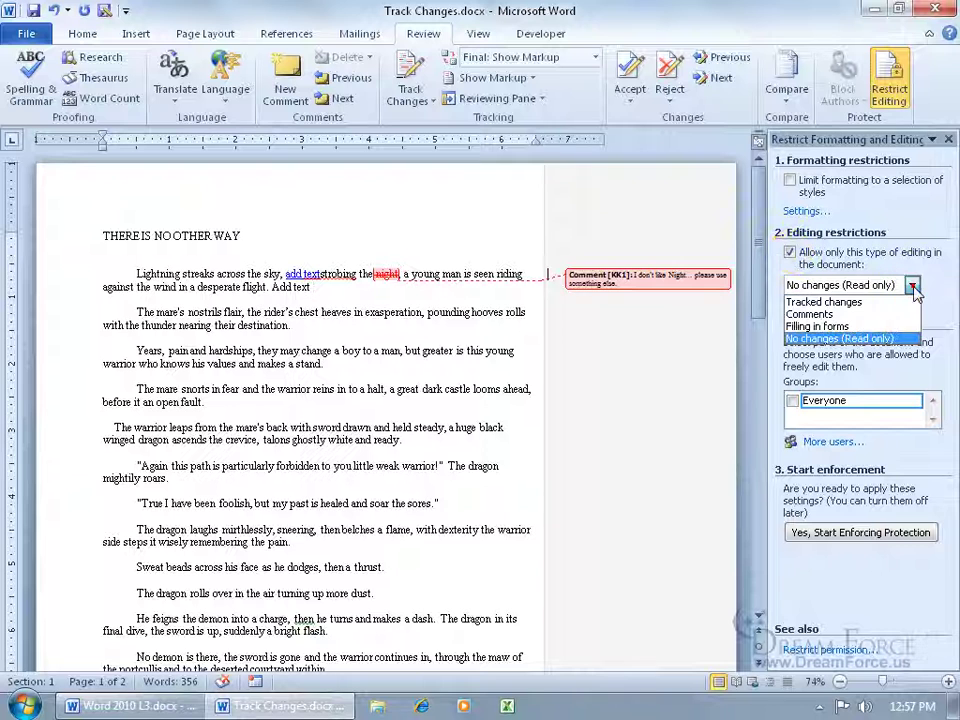
click(878, 301)
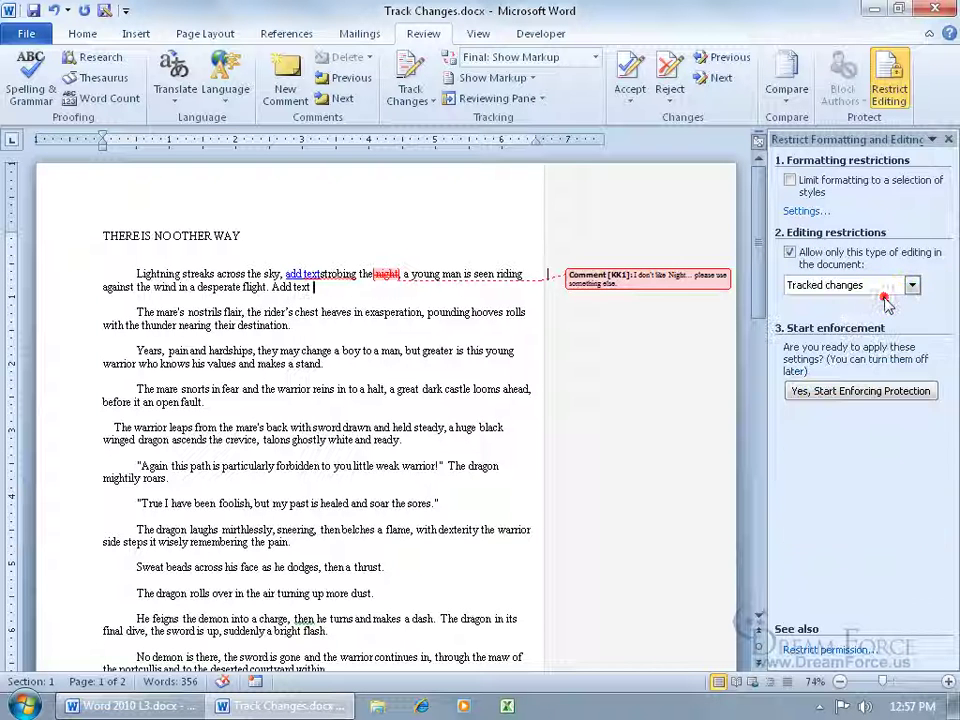
Enforce the protection with a password, then type the tracked word 'typing'.
click(814, 392)
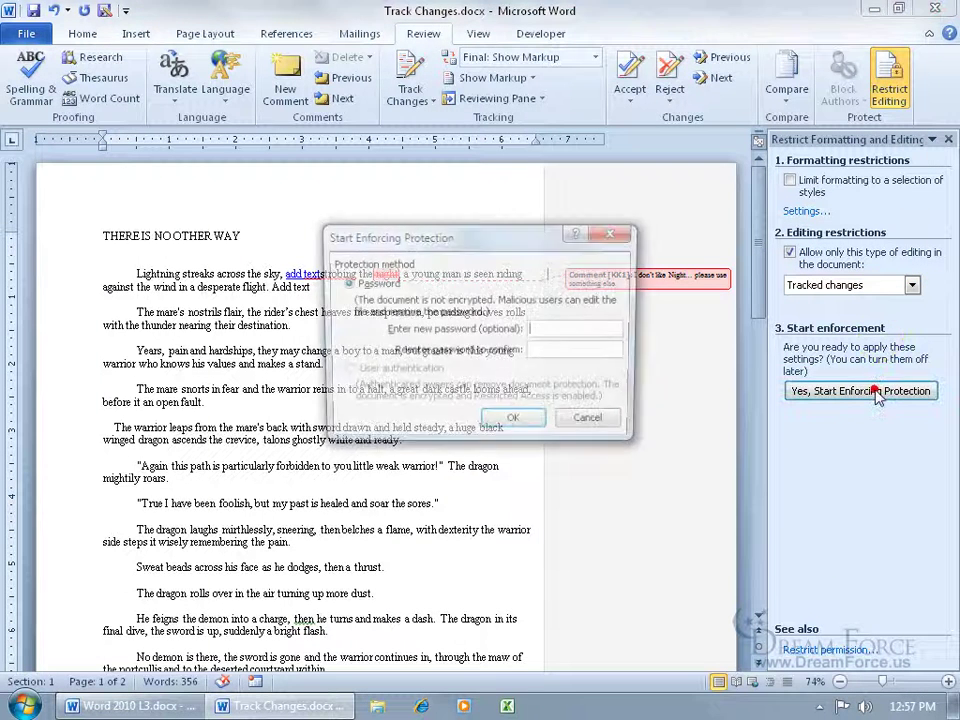
text(1234)
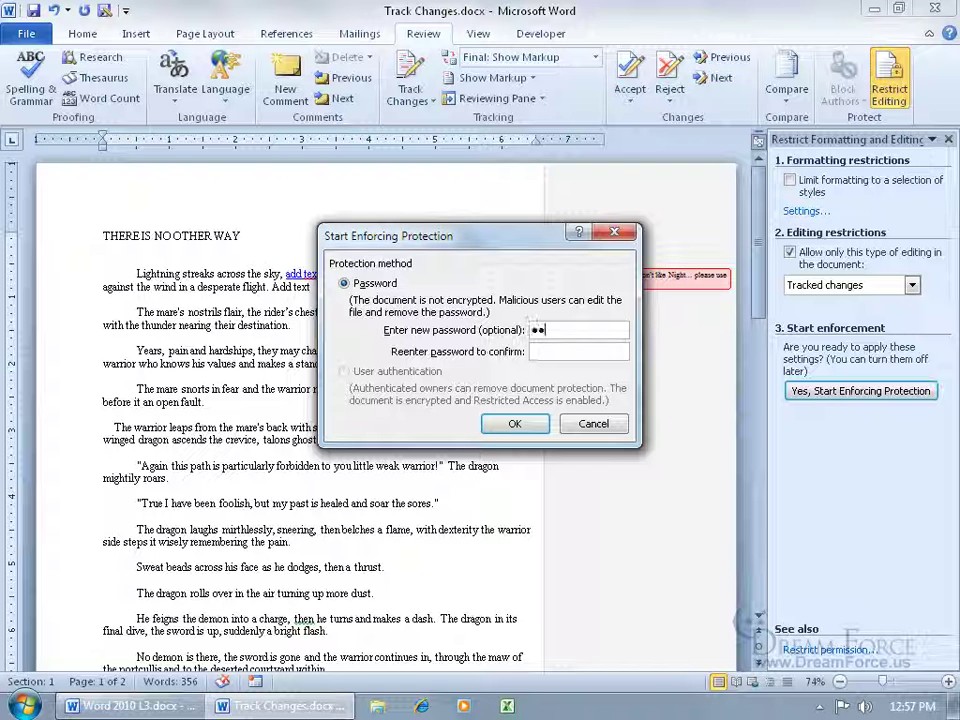
key(Tab)
text(1234)
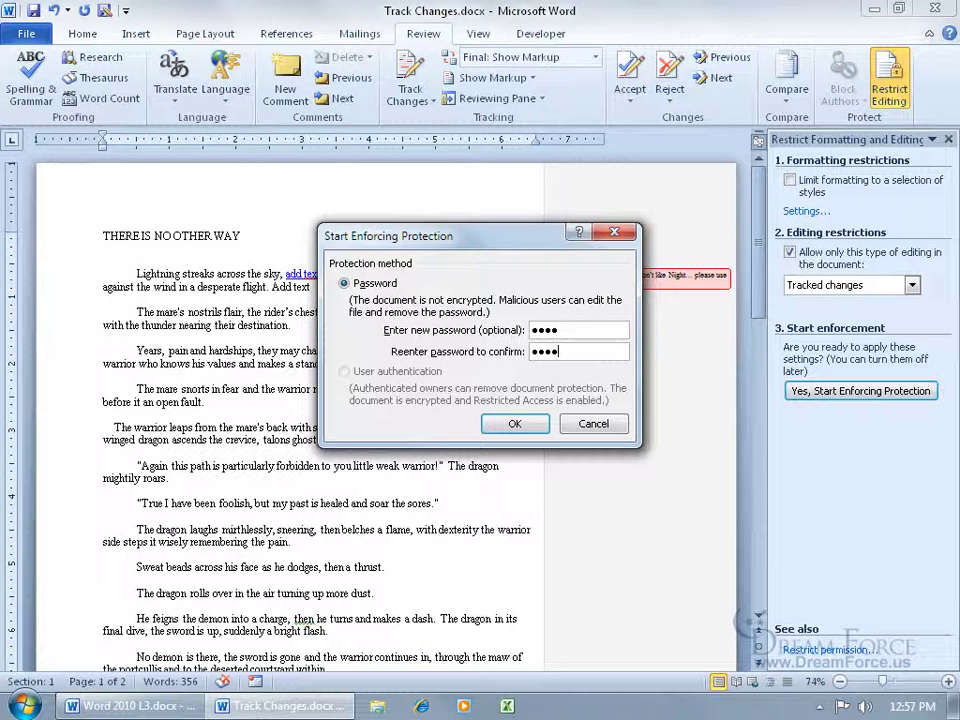
key(Return)
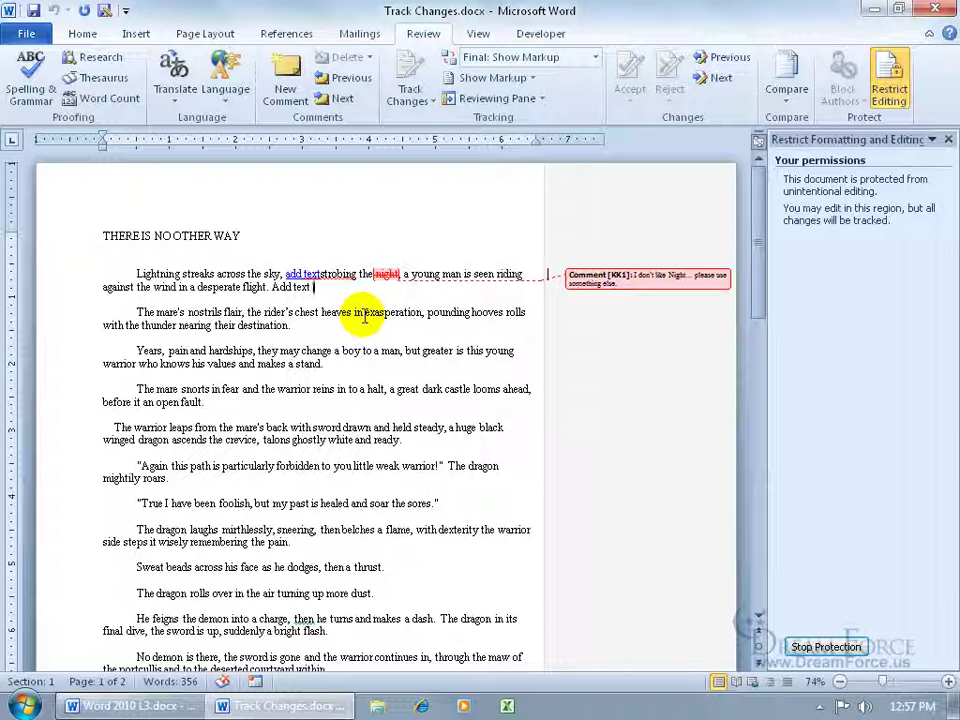
text(typ)
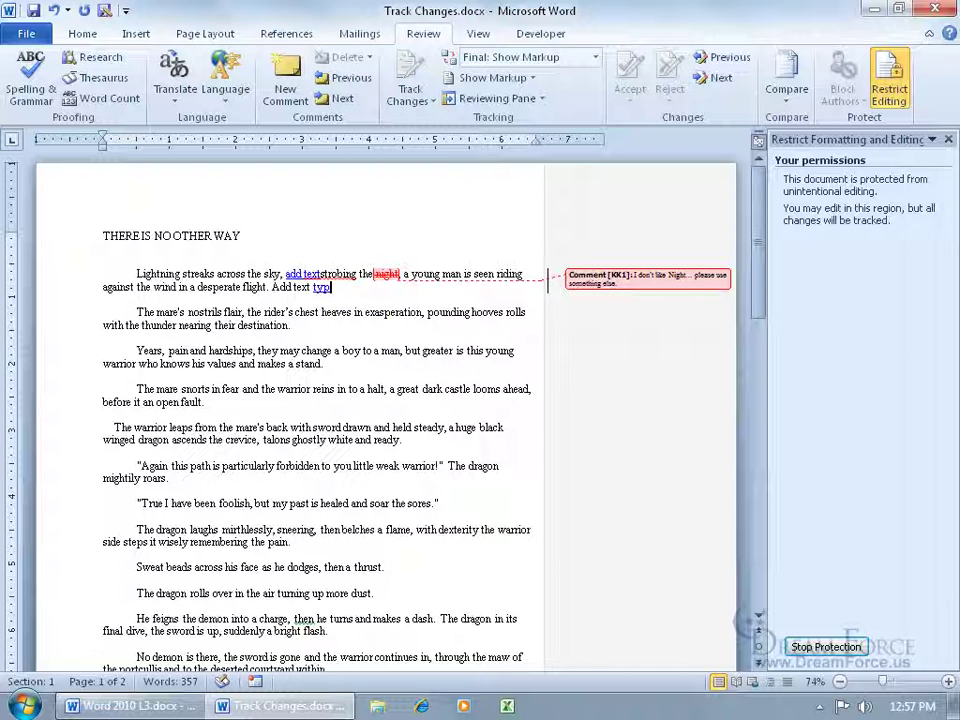
text(ing)
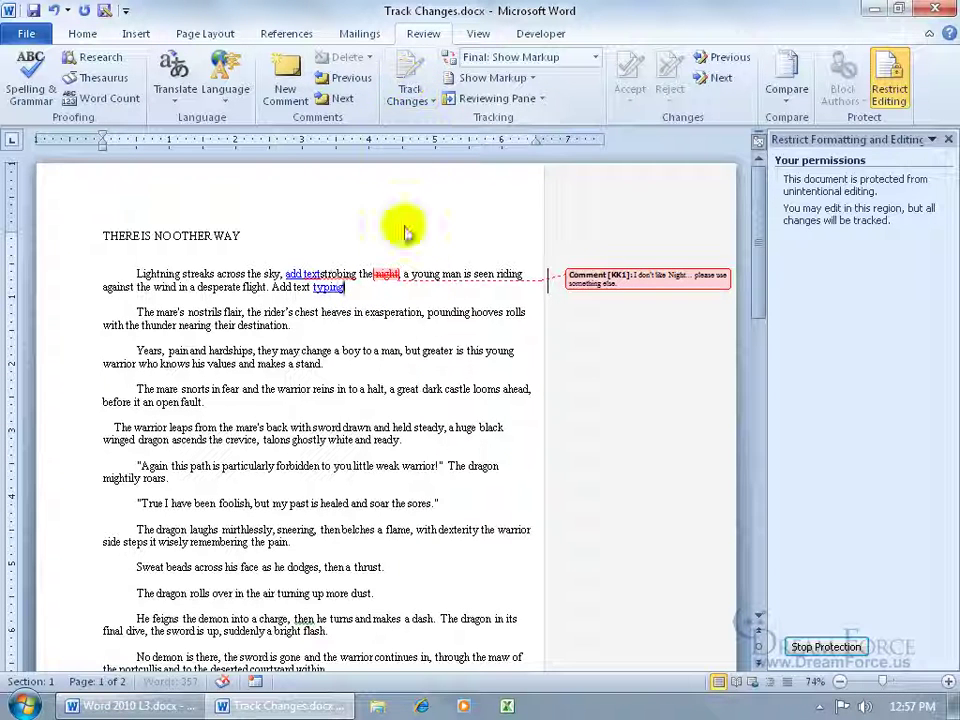
Stop the document protection by entering its password.
click(826, 647)
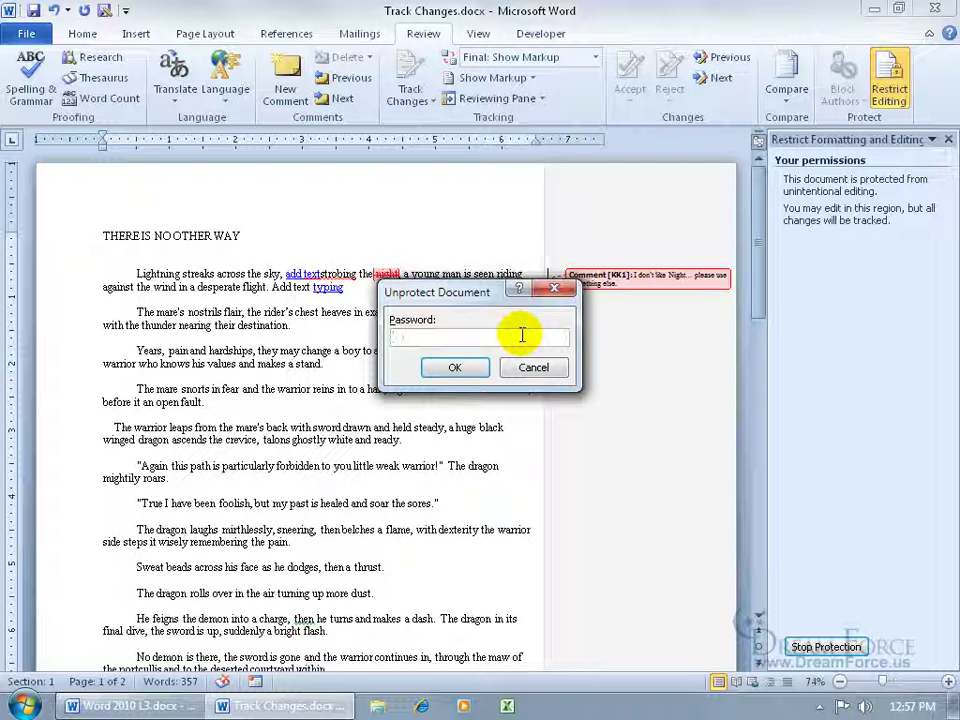
text(•••••)
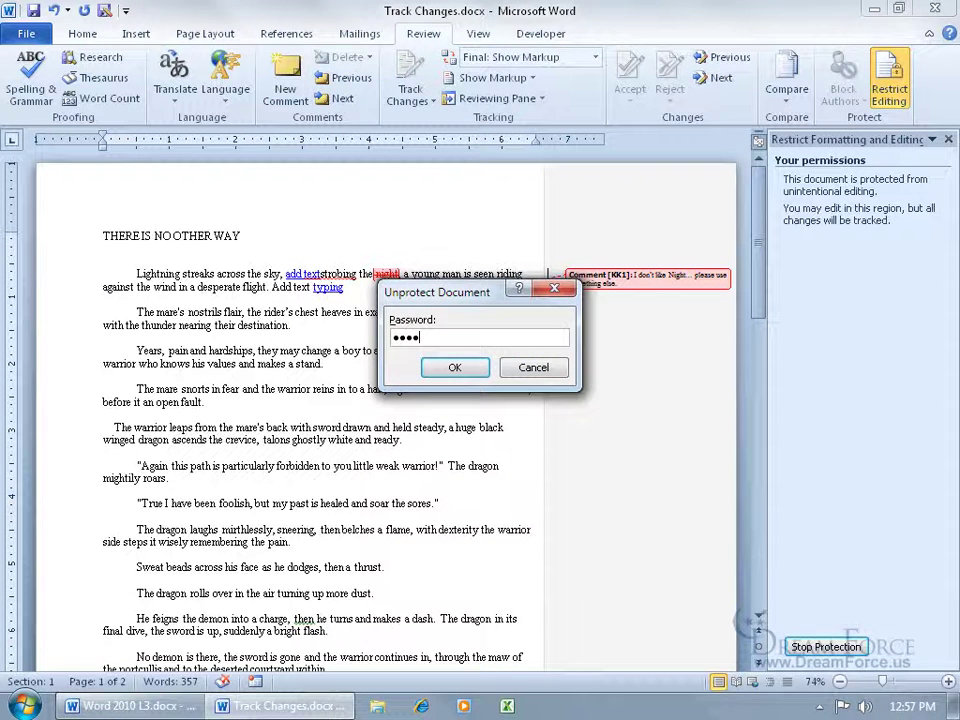
key(Return)
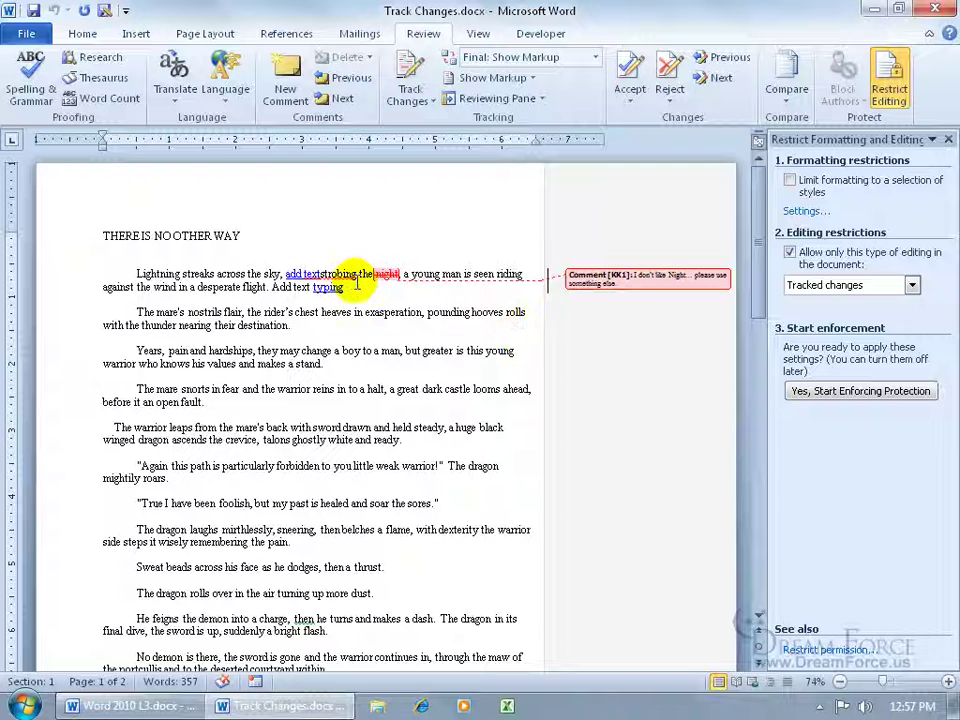
Delete the word 'typing', close Restrict Editing, and select 'Add text' at the paragraph end.
double_click(318, 288)
key(Delete)
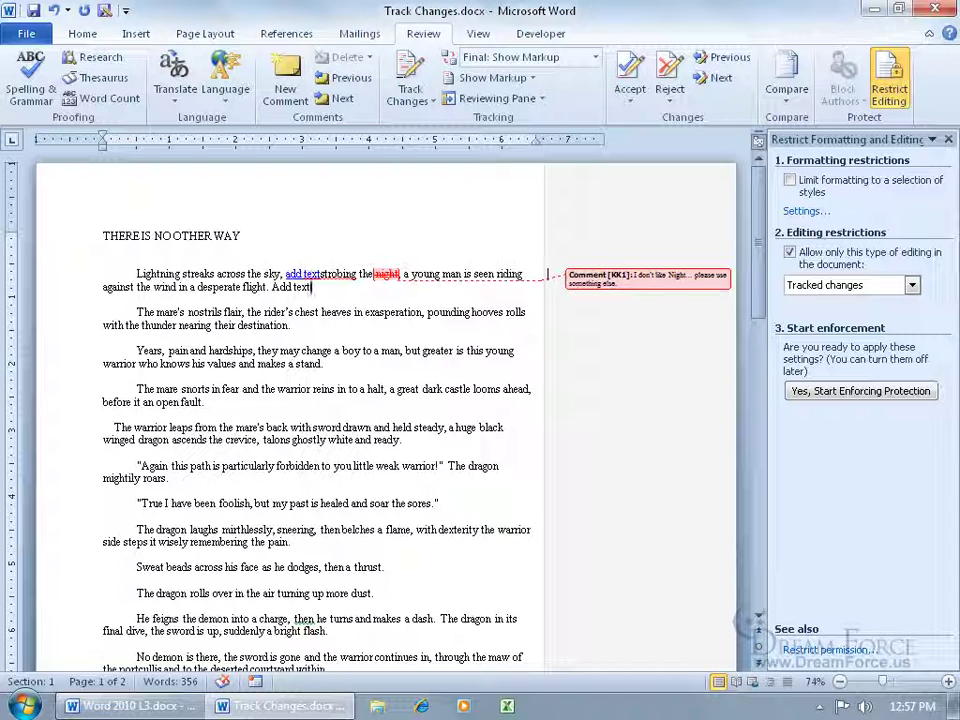
click(948, 139)
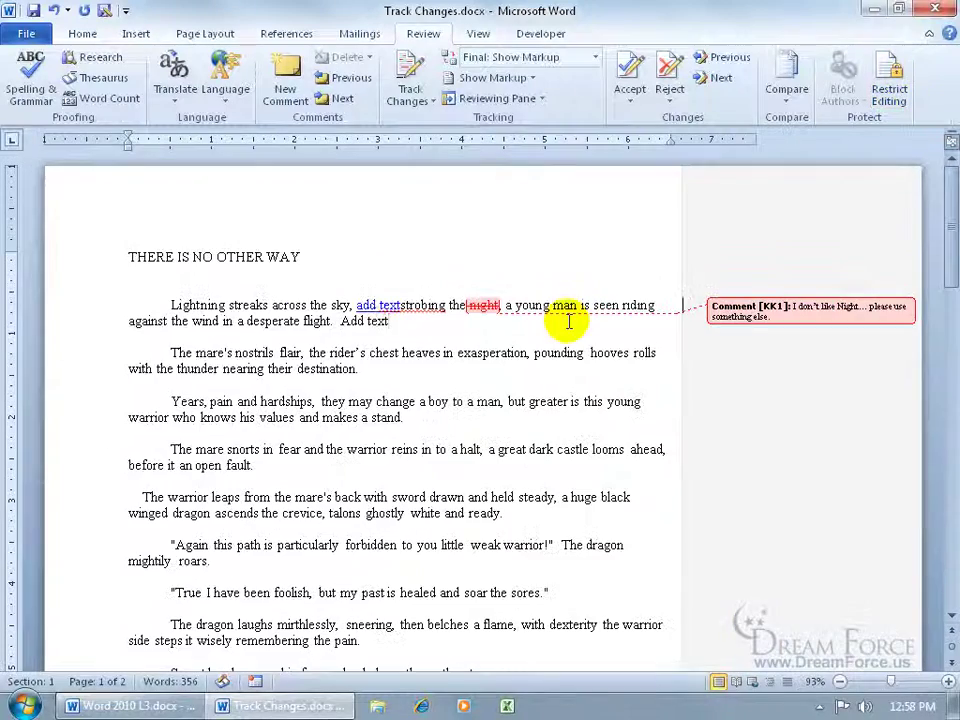
drag(341, 321, 392, 321)
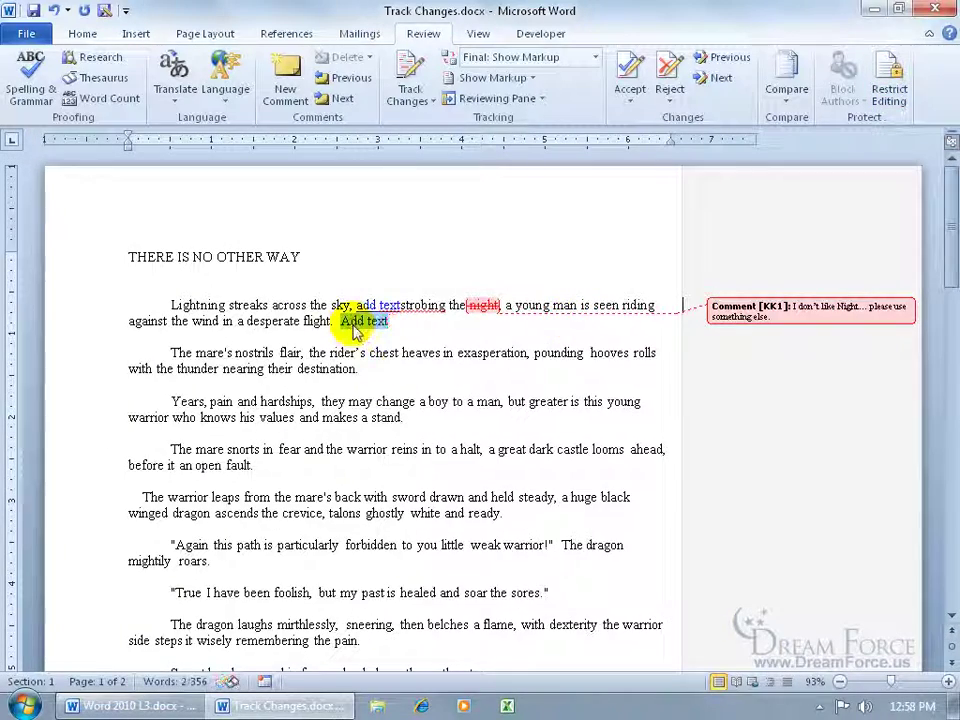